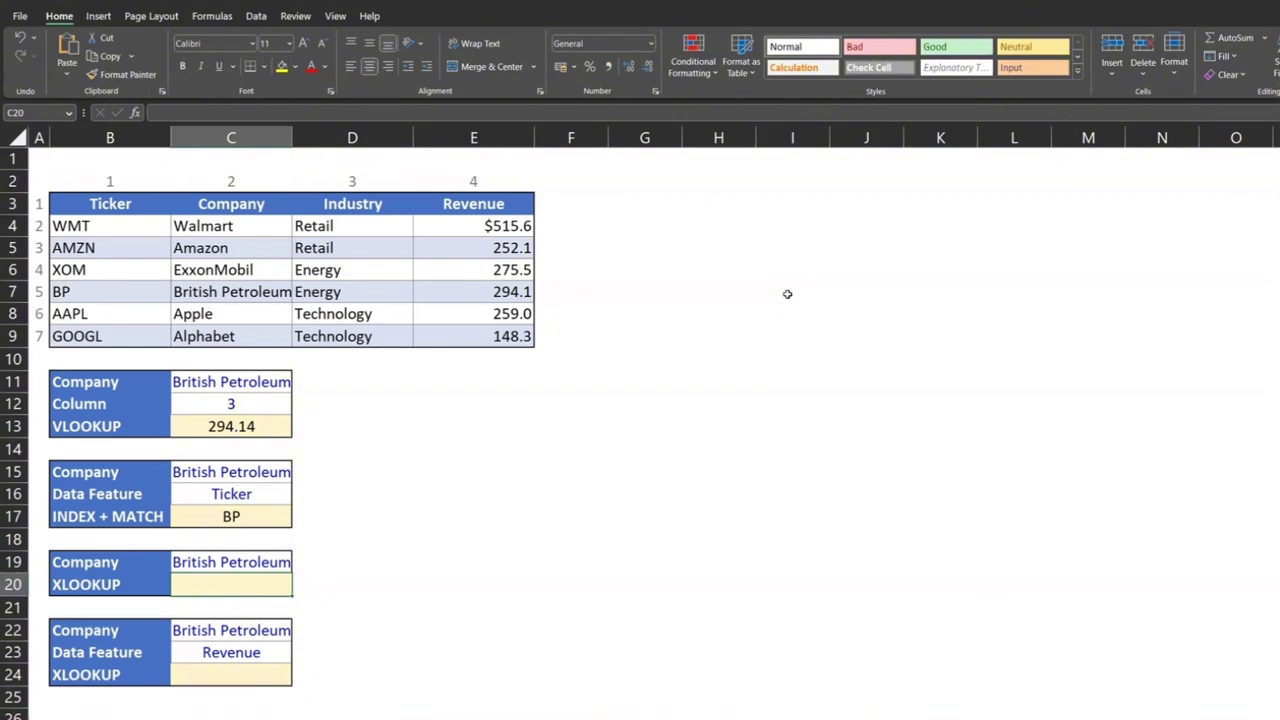
Start an XLOOKUP formula in C20 with C19 as the lookup value and the Company column C3:C9 as the lookup array
type("=xlookup(")
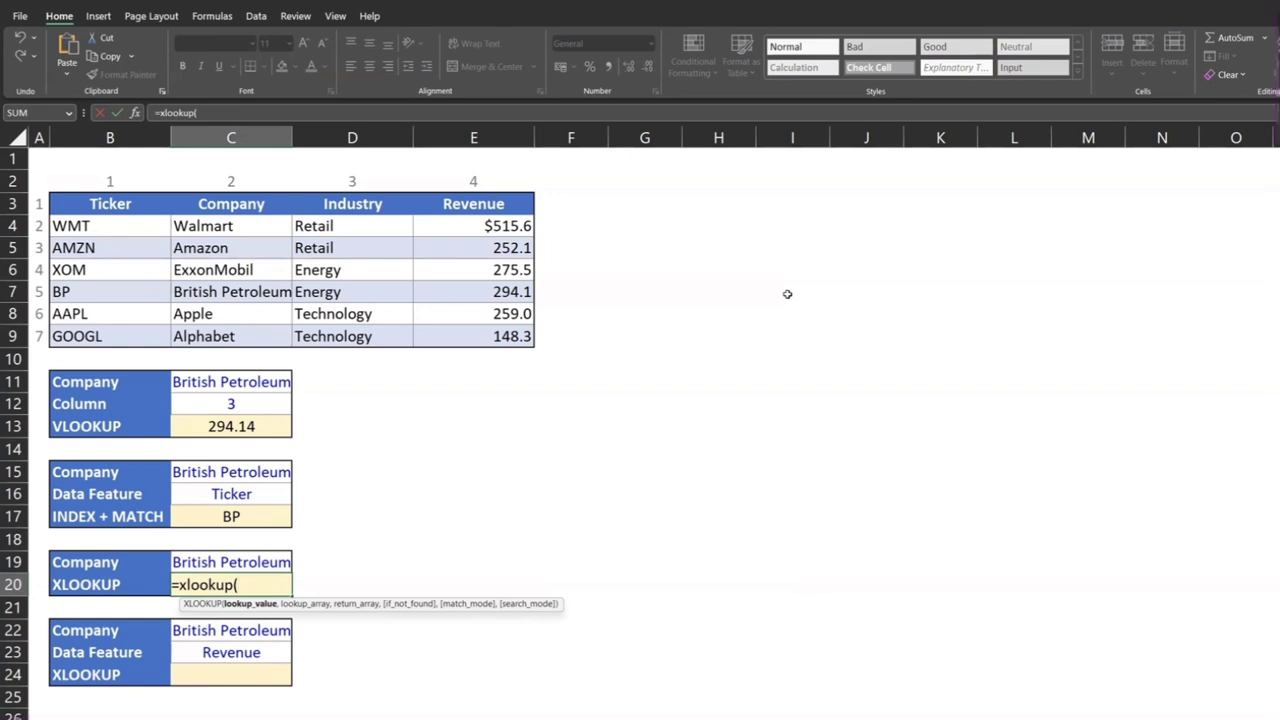
key("Up")
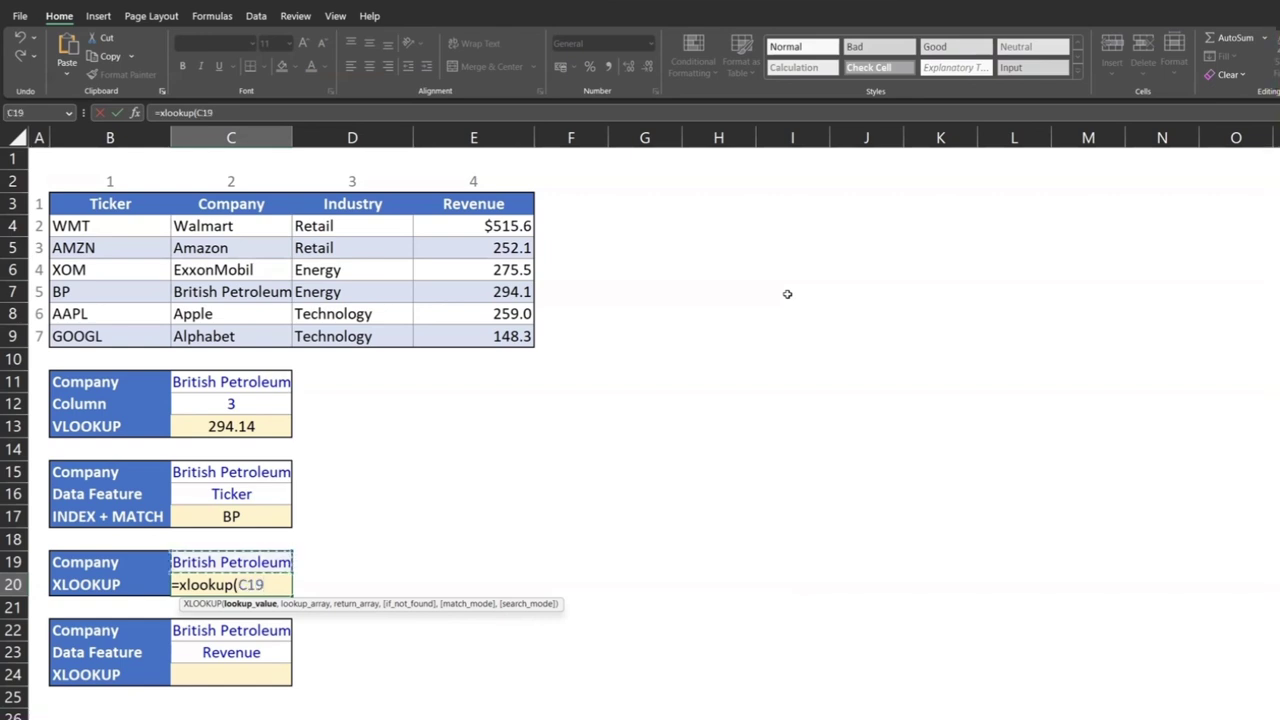
type(",")
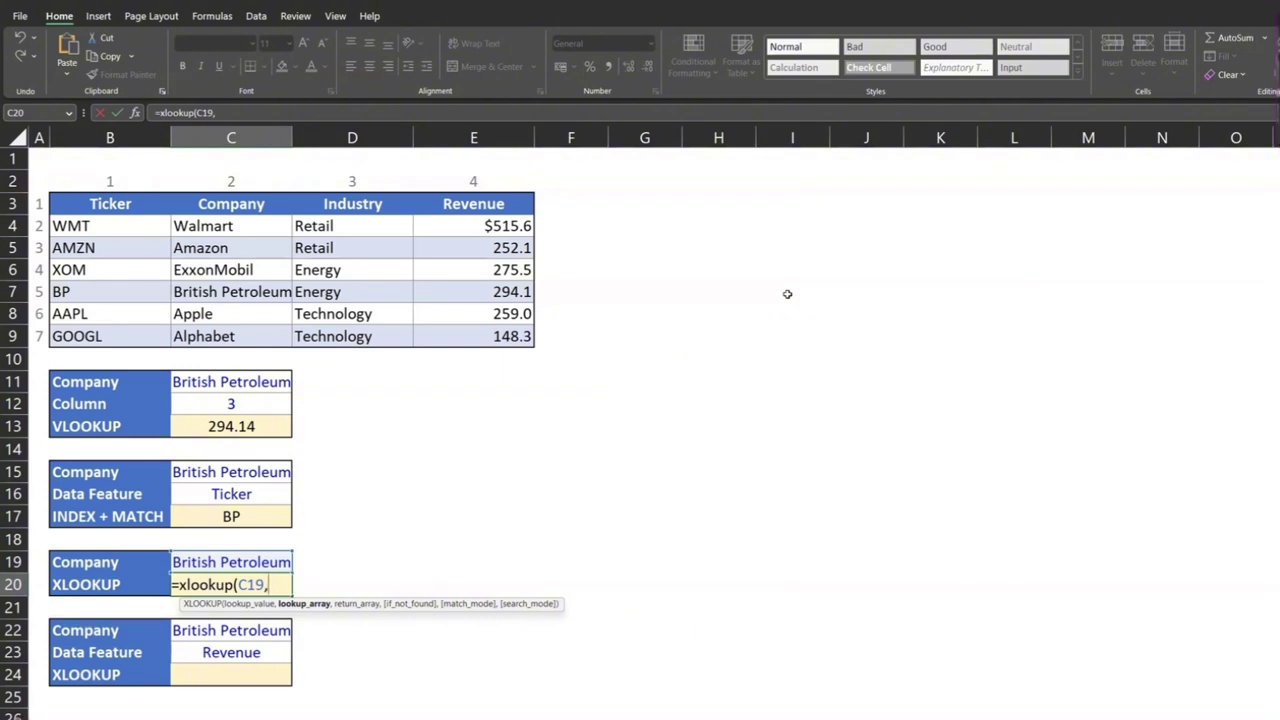
key("Up")
key("Up")
key("Up")
key("Up")
key("Up")
key("Up")
key("Up")
key("Up")
key("Up")
key("Up")
key("Up")
key("Up")
key("Up")
key("Up")
key("Up")
key("Up")
key("Up")
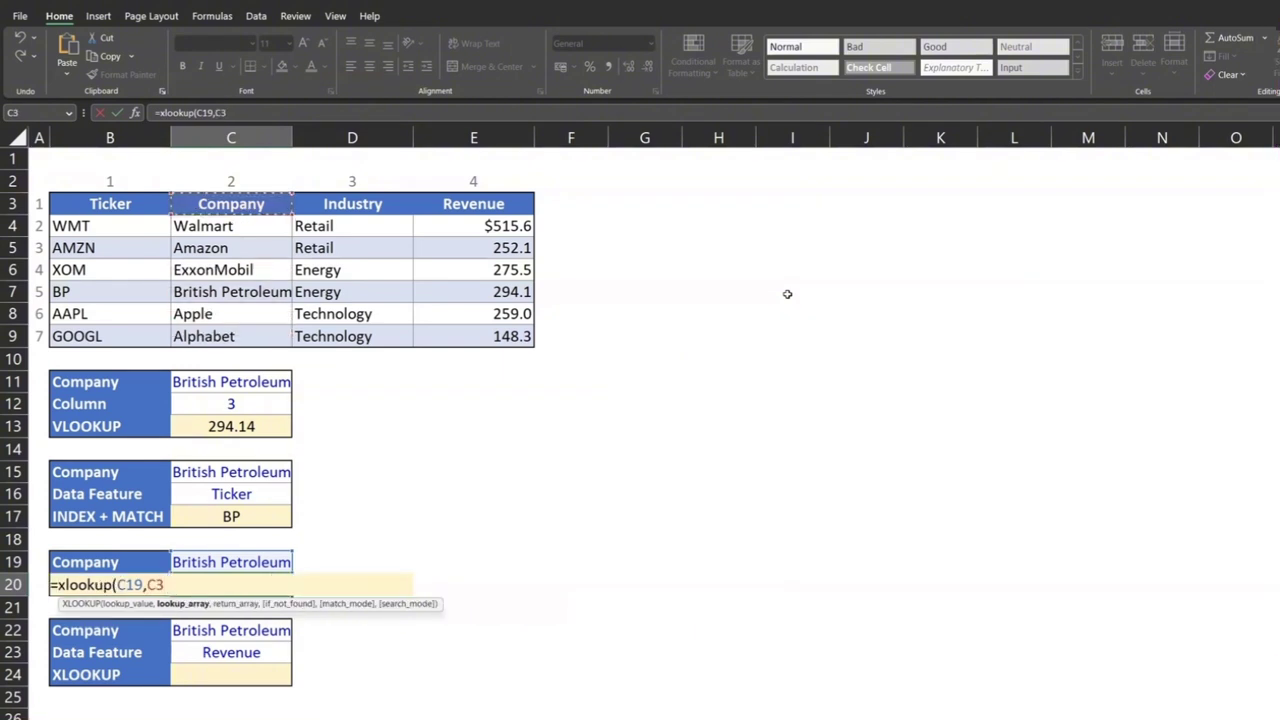
key("ctrl+shift+Down")
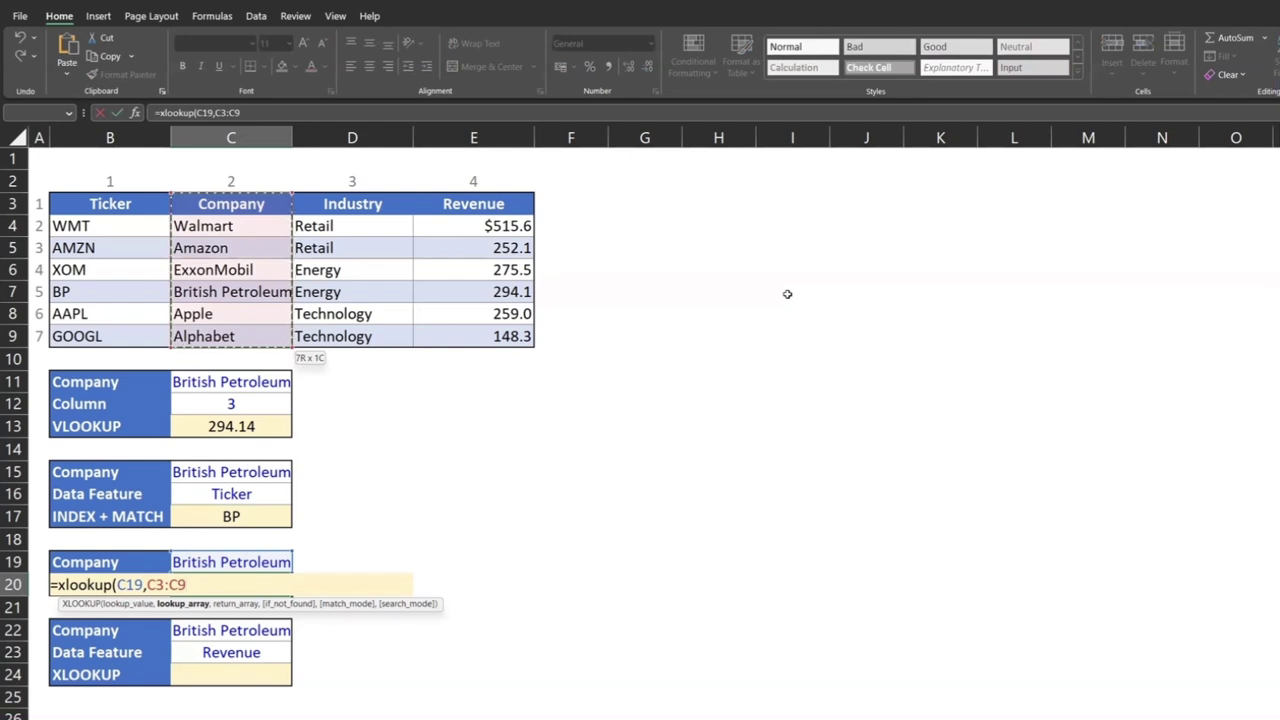
type(",")
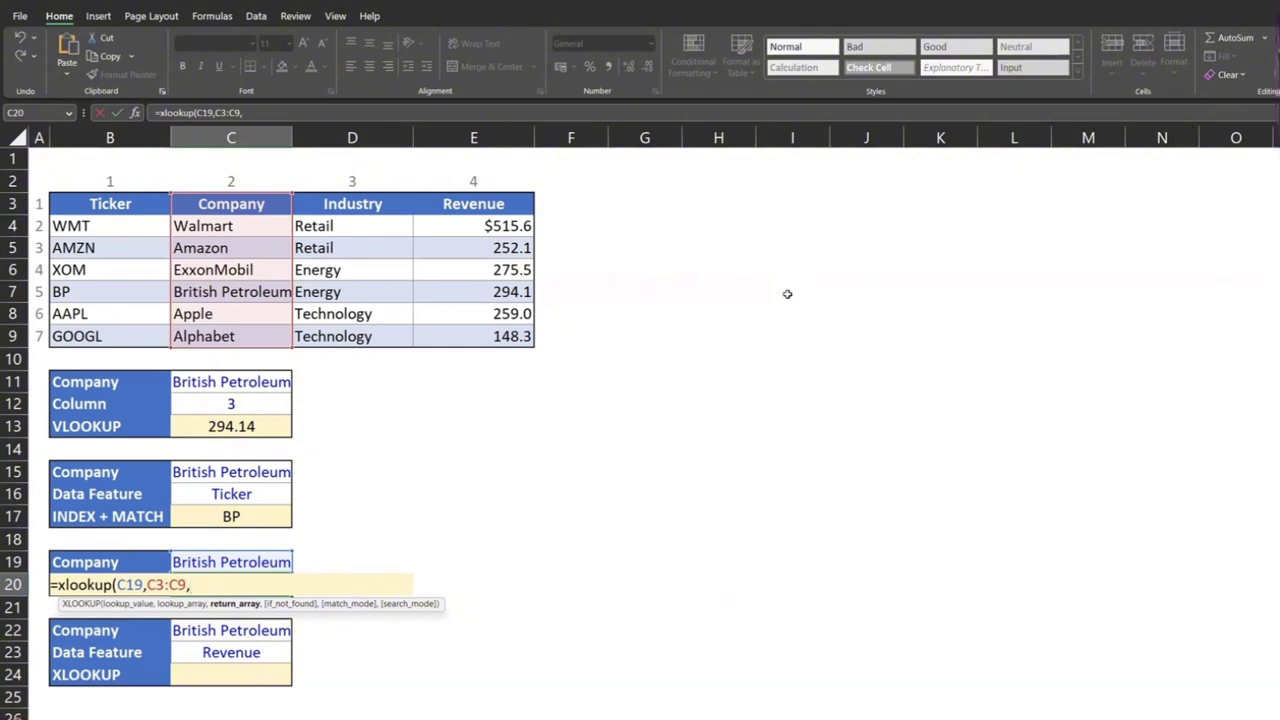
Complete the C20 XLOOKUP formula with the Revenue column E3:E9 as the return array
key("Right")
key("Up")
key("Up")
key("Up")
key("Up")
key("Up")
key("Up")
key("Up")
key("Up")
key("Up")
key("Up")
key("Up")
key("Up")
key("Up")
key("Up")
key("Up")
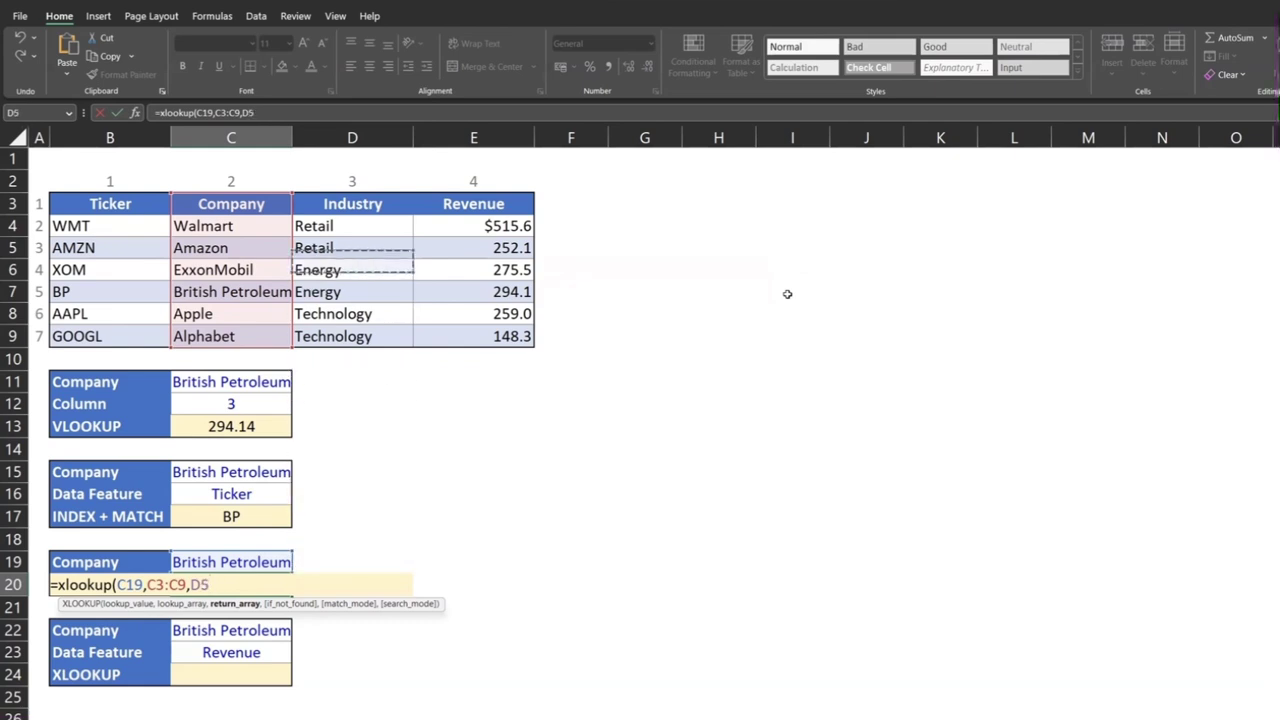
key("Right")
key("Up")
key("Up")
key("ctrl+shift+Down")
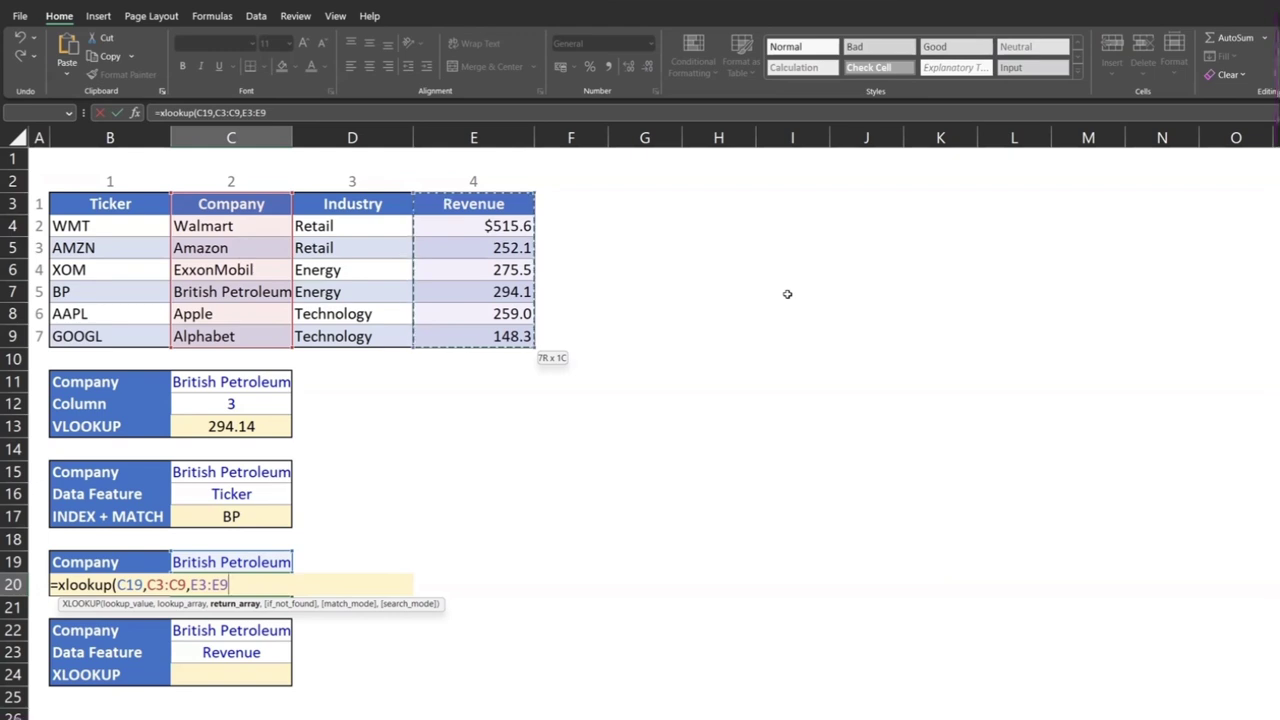
key("Return")
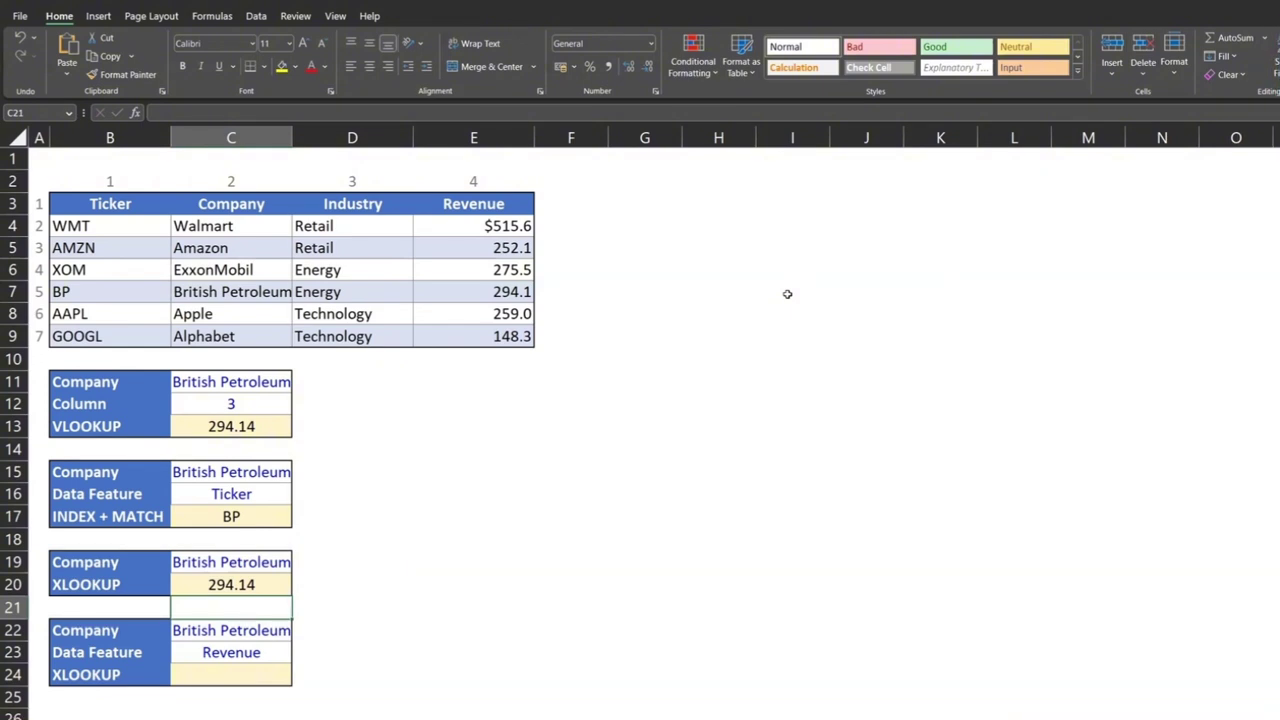
Start an XLOOKUP formula in C24 with C22 as the lookup value and C3:C9 as the lookup array
key("Down")
key("Down")
key("Down")
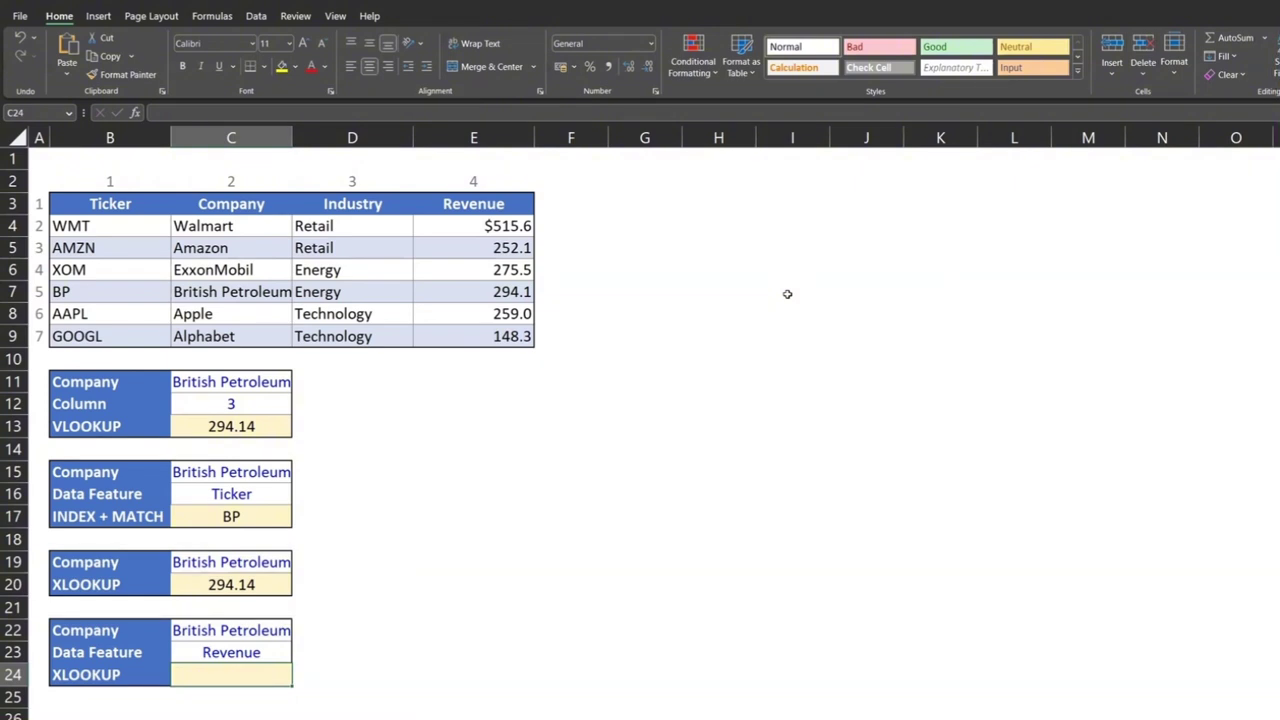
type("=xlookup(")
key("Up")
key("Up")
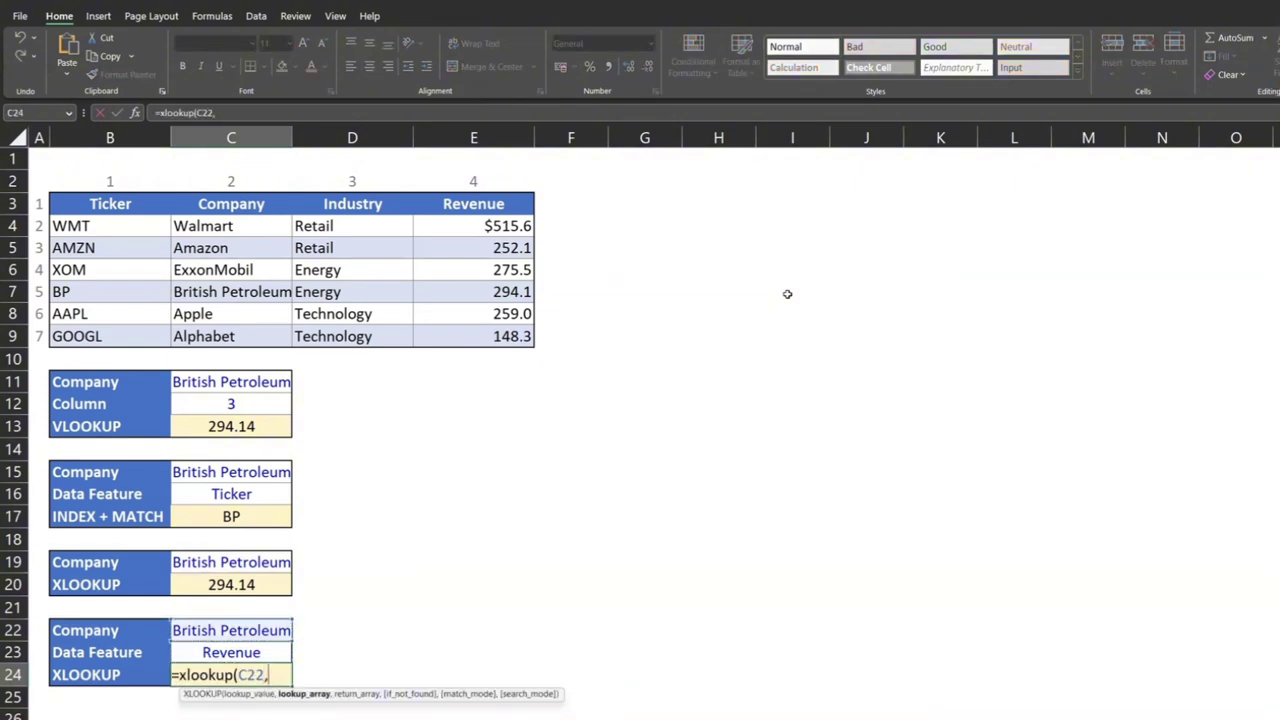
type(",")
key("ctrl+Up")
key("ctrl+Up")
key("ctrl+Up")
key("ctrl+Up")
key("ctrl+Up")
key("ctrl+Up")
key("ctrl+Up")
key("ctrl+Up")
key("ctrl+Up")
key("ctrl+Up")
key("Down")
key("ctrl+shift+Down")
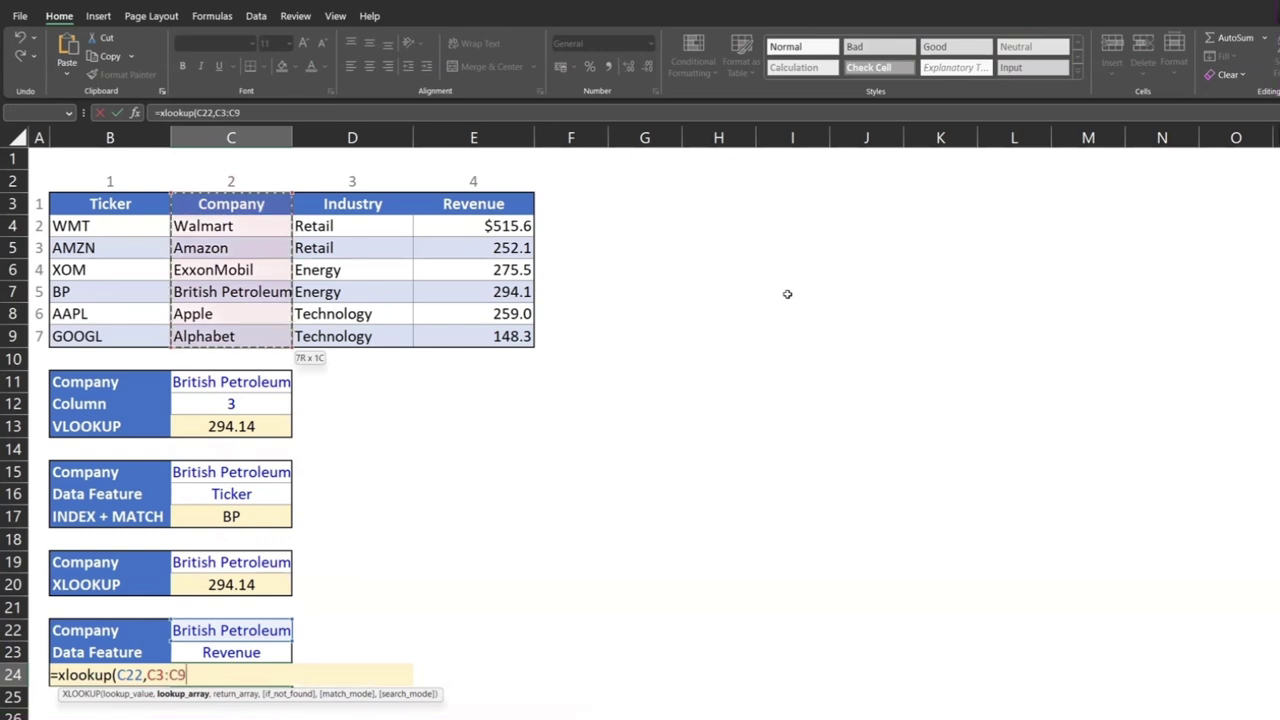
type(",")
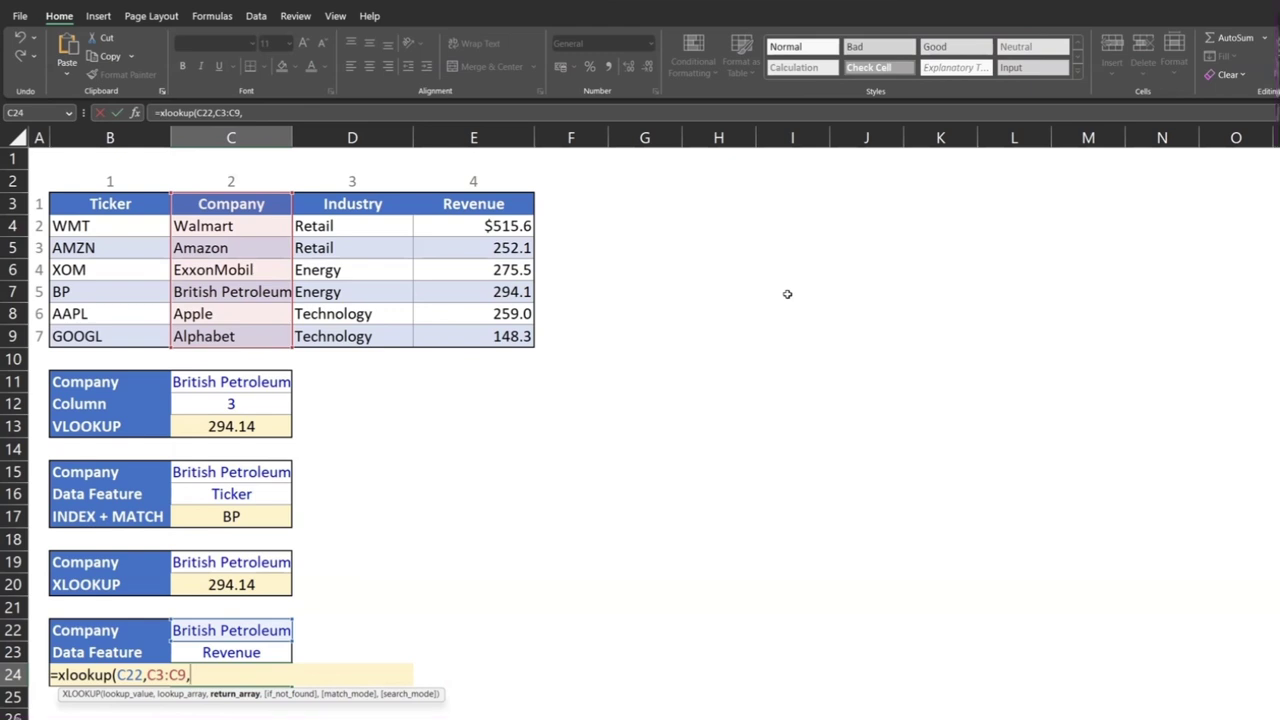
Nest a second XLOOKUP as the return array, looking up C23 in the header row B3:E3
type("xlookup(")
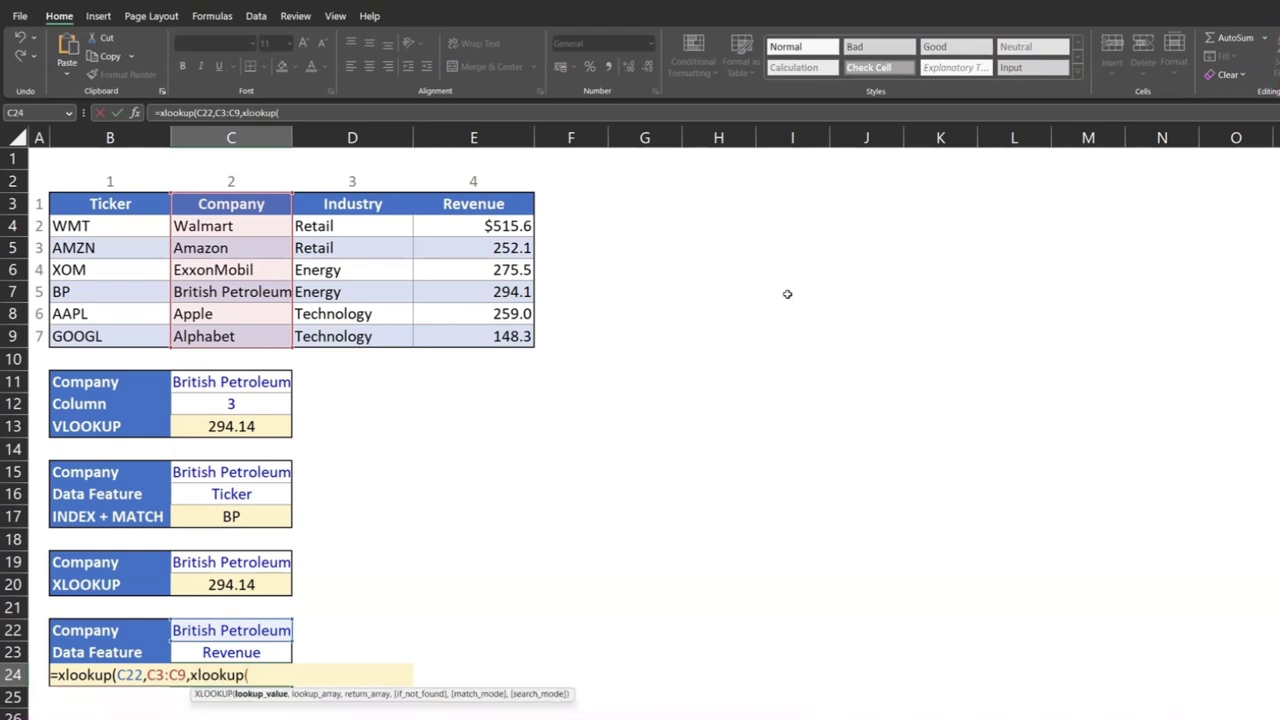
key("Up")
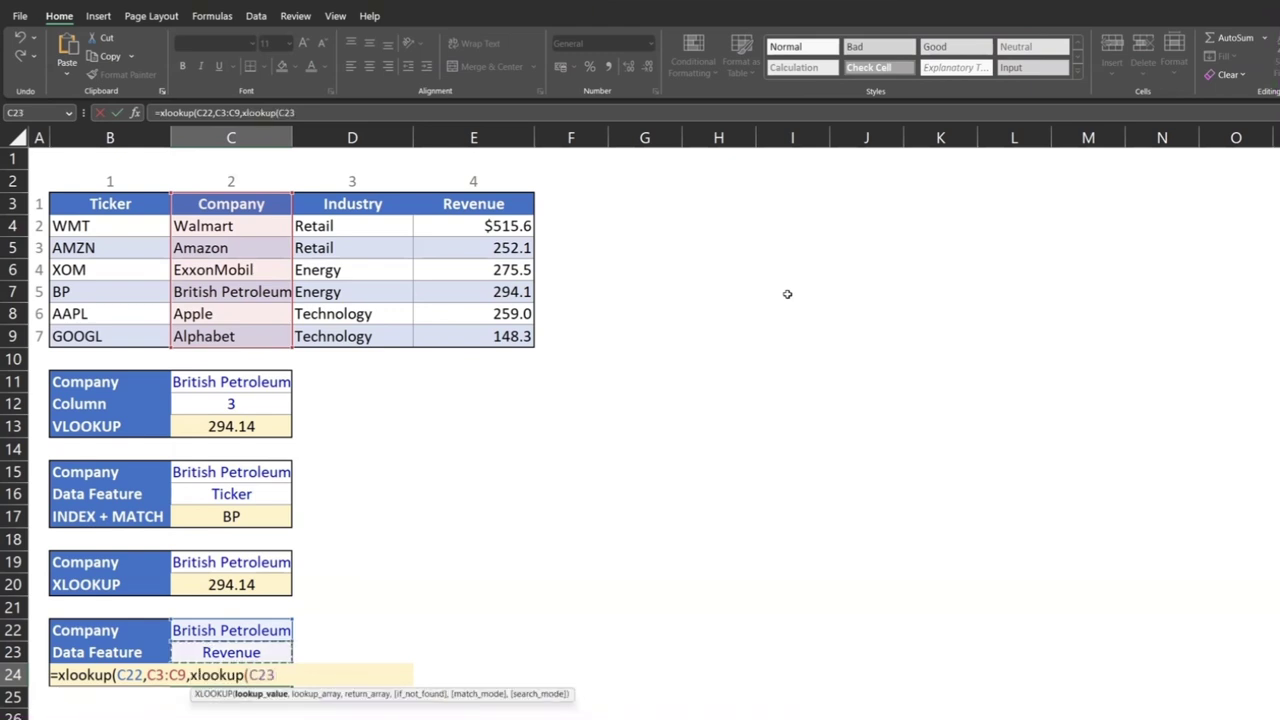
type(",")
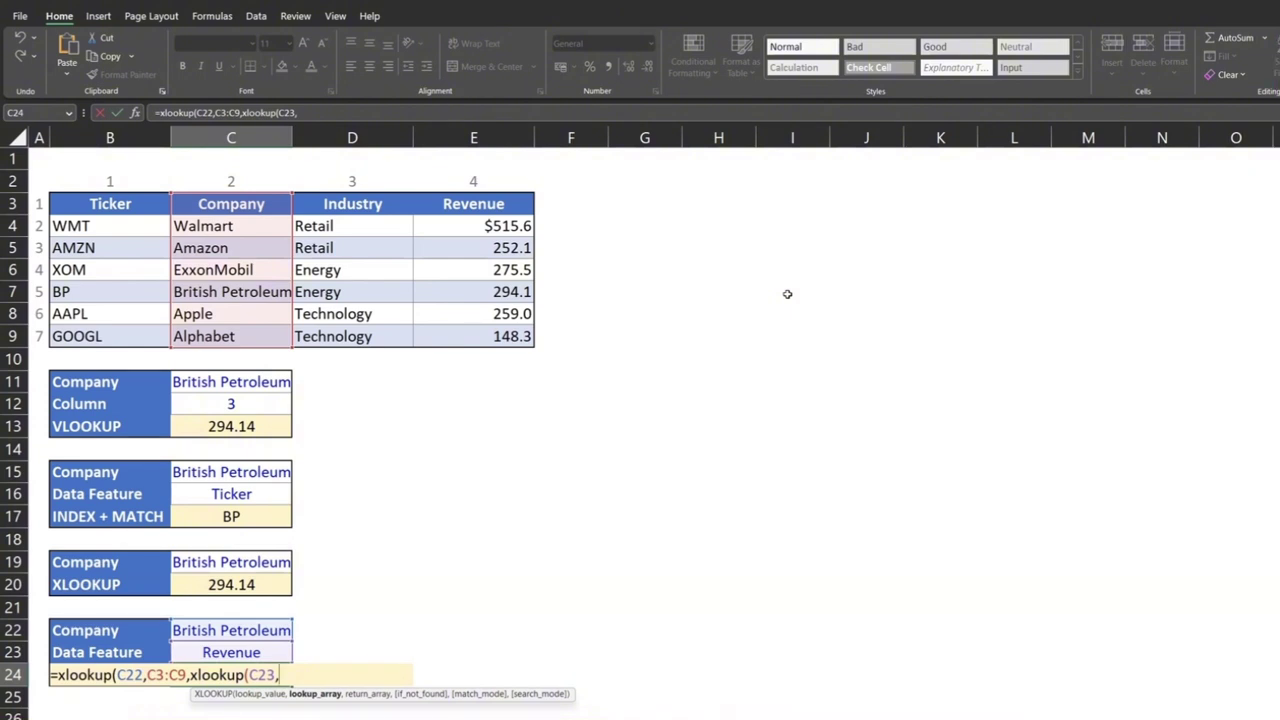
key("Up")
key("Up")
key("Up")
key("Up")
key("Up")
key("Up")
key("Up")
key("Up")
key("Up")
key("Up")
key("Up")
key("Up")
key("Up")
key("Up")
key("Up")
key("Up")
key("Up")
key("Up")
key("Up")
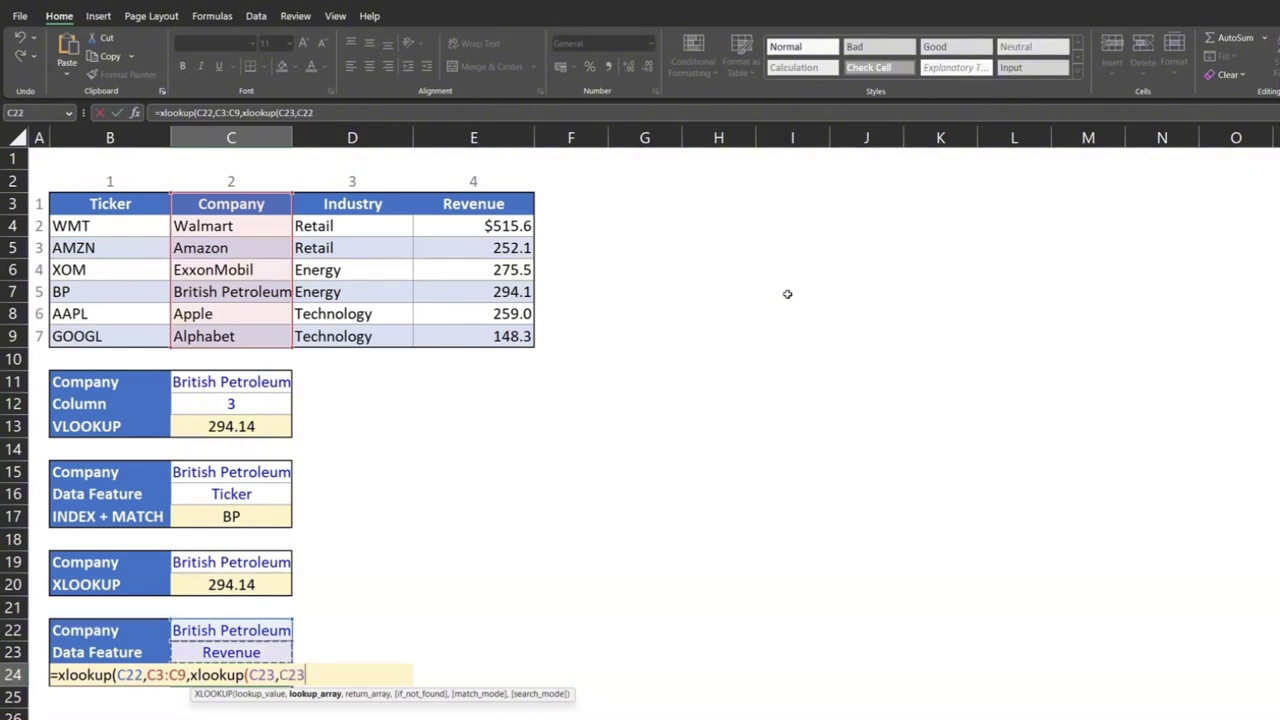
key("Up")
key("Left")
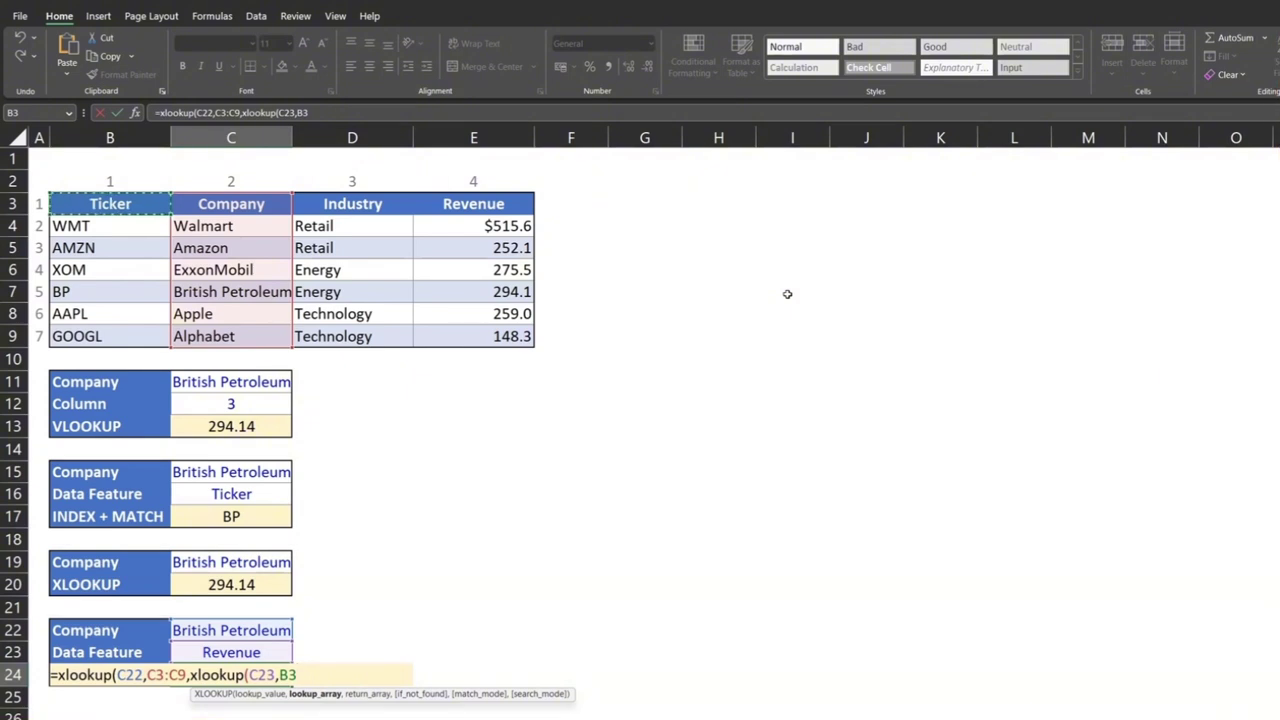
key("shift+Right")
key("shift+Right")
key("shift+Right")
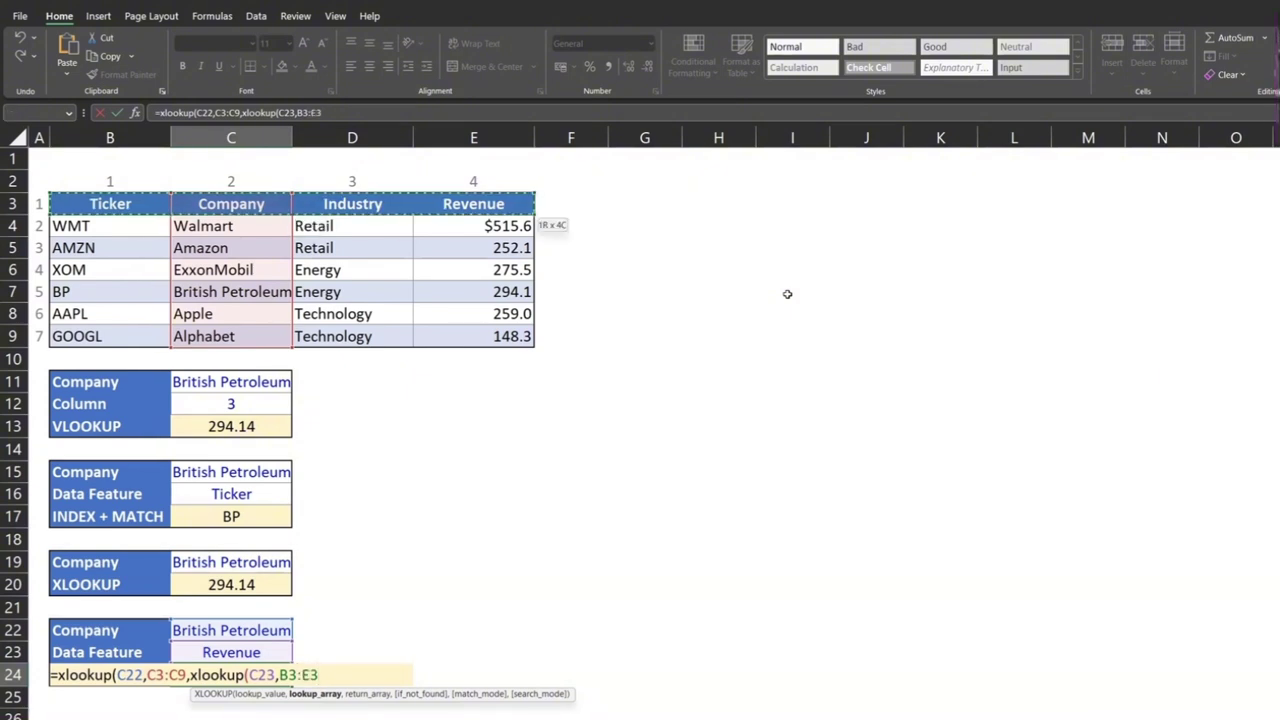
type(",")
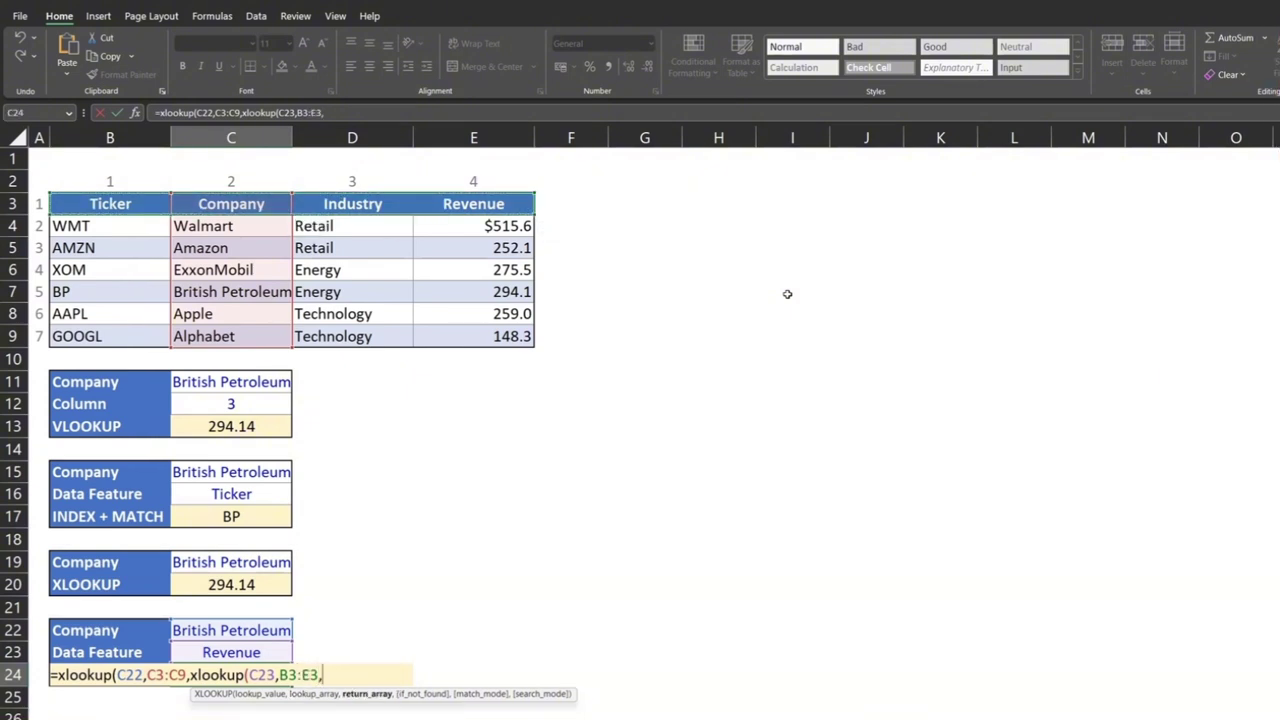
Set the nested XLOOKUP's return array to the whole table B3:E9 and complete the C24 formula
key("Up")
key("Up")
key("Up")
key("Up")
key("Up")
key("Up")
key("Up")
key("Up")
key("Up")
key("Up")
key("Up")
key("Up")
key("Up")
key("Up")
key("Up")
key("Up")
key("Up")
key("Up")
key("Up")
key("Up")
key("Left")
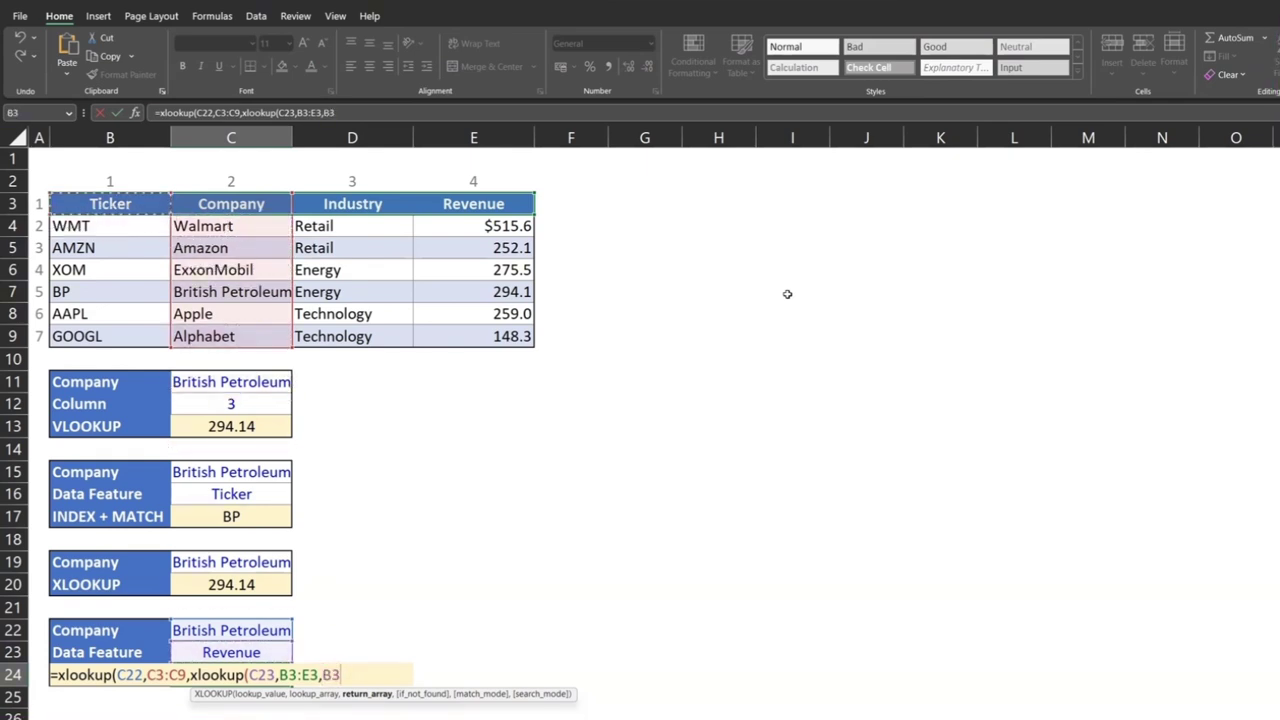
key("ctrl+shift+Right")
key("ctrl+shift+Down")
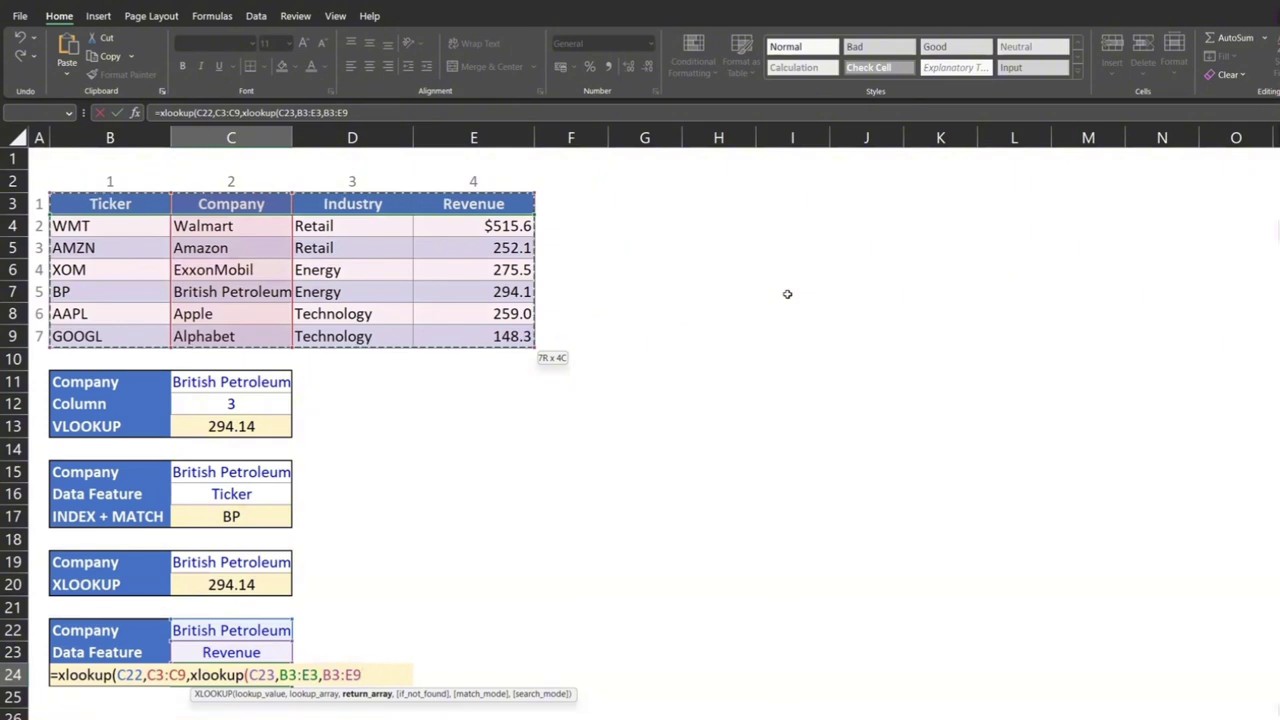
type(")")
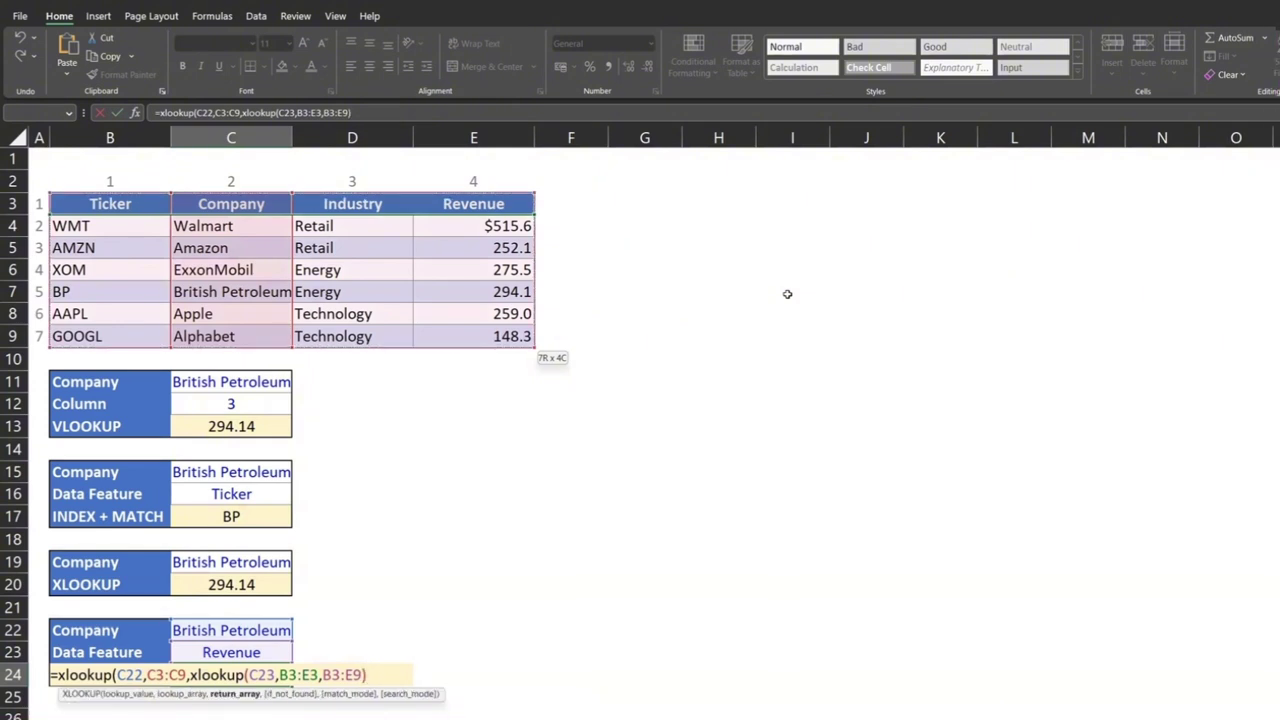
type(")")
key("Return")
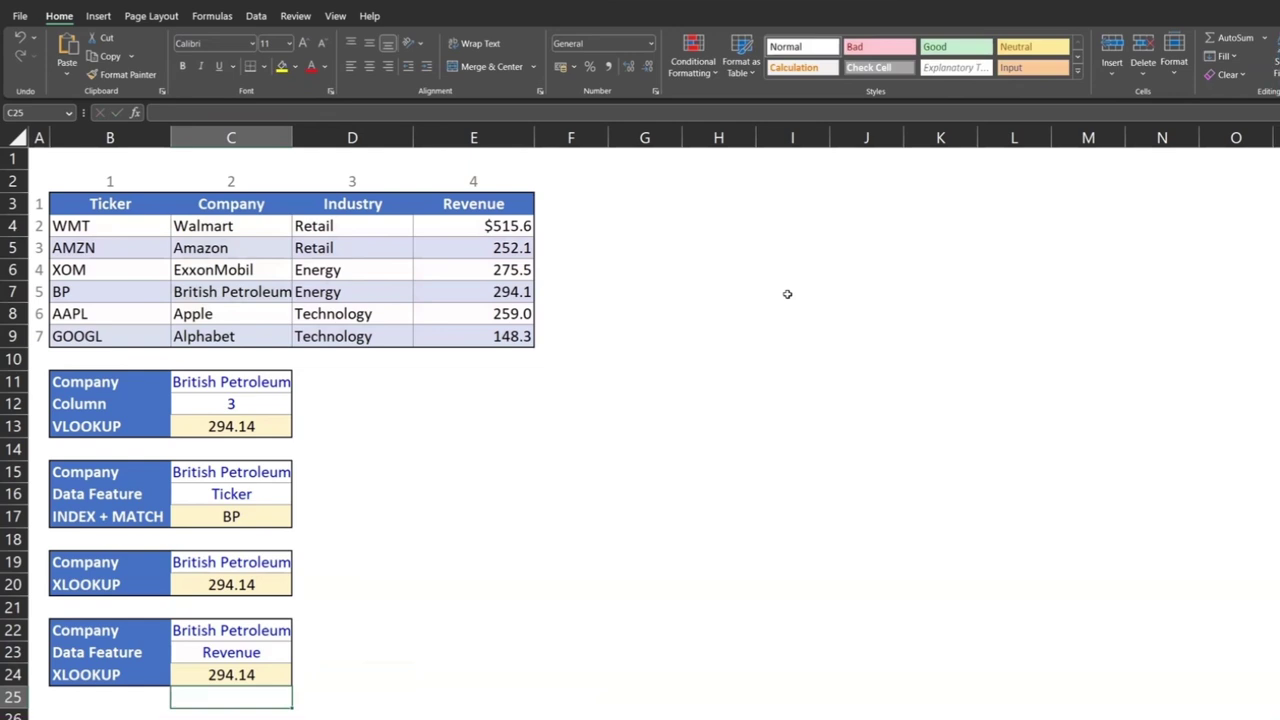
Change the Data Feature in C23 to Ticker
key("Up")
key("Up")
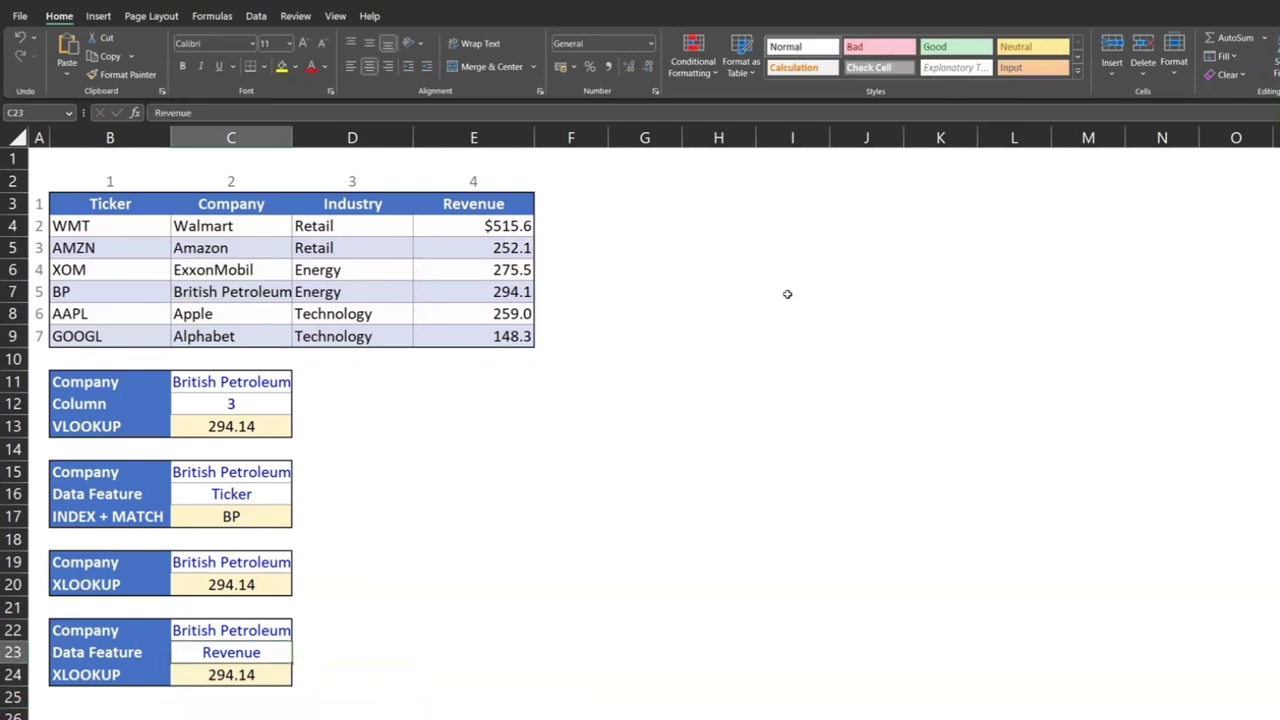
type("Ticker")
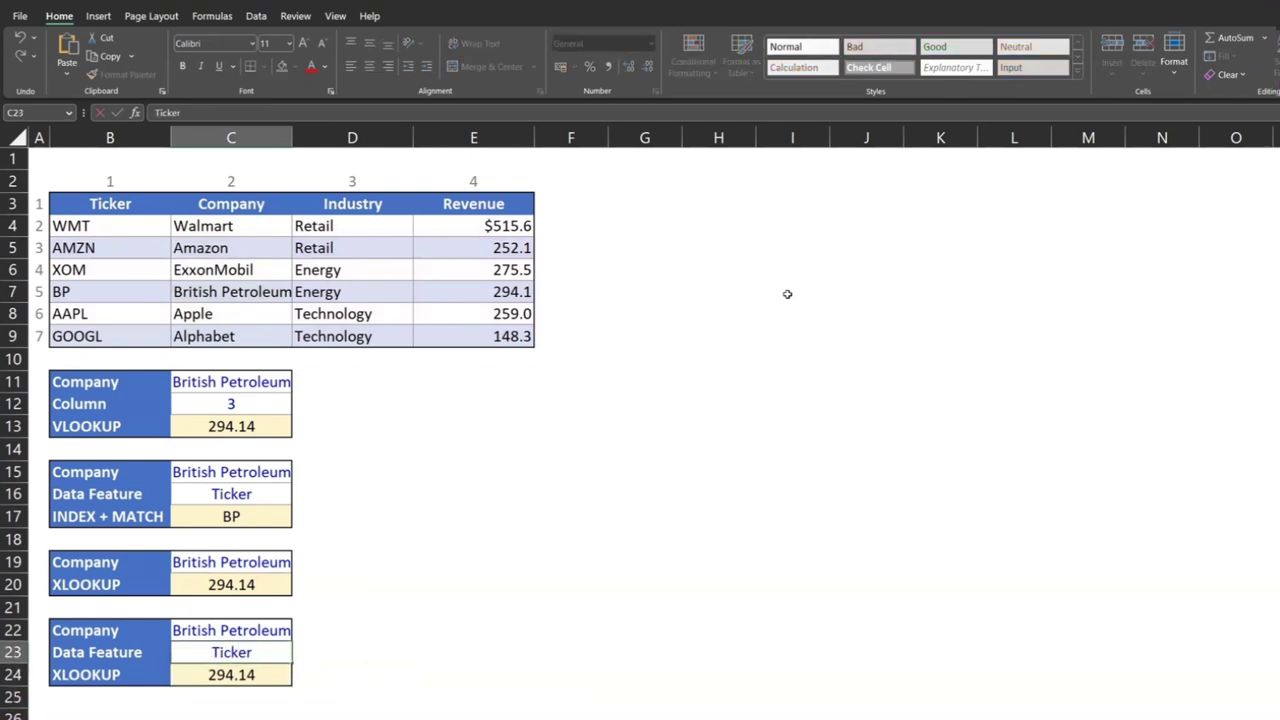
key("Return")
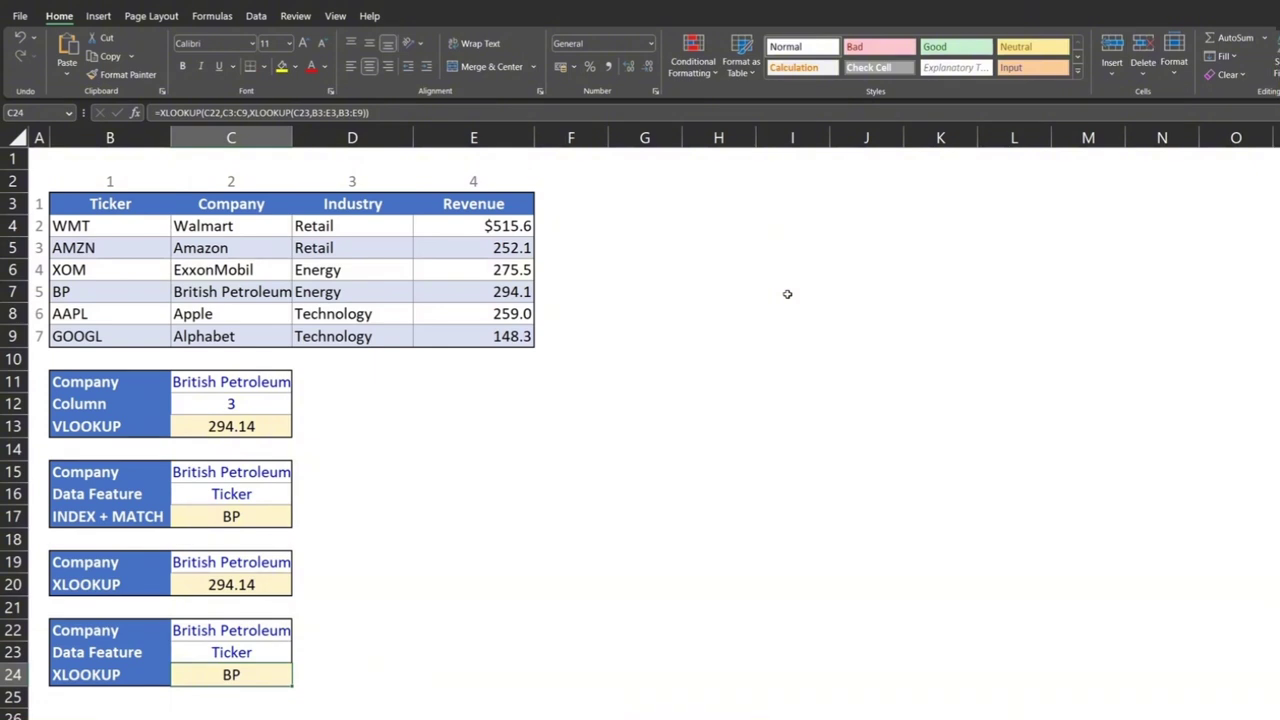